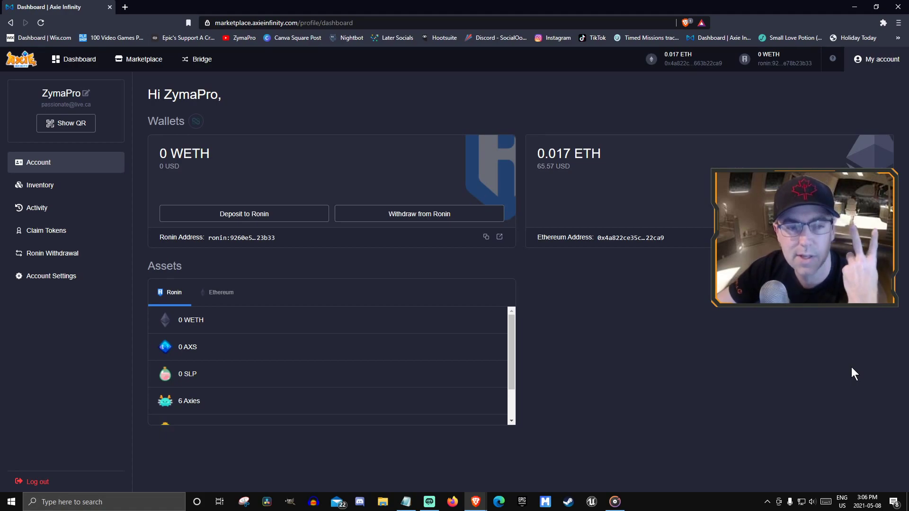
Open Ronin Wallet from the extensions menu and display its Account #1 and Account #2 list
left_click(883, 23)
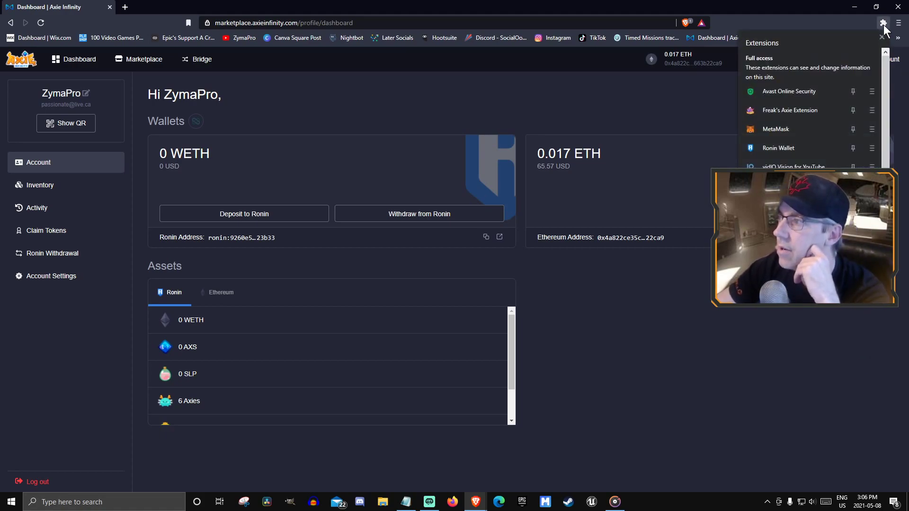
left_click(780, 146)
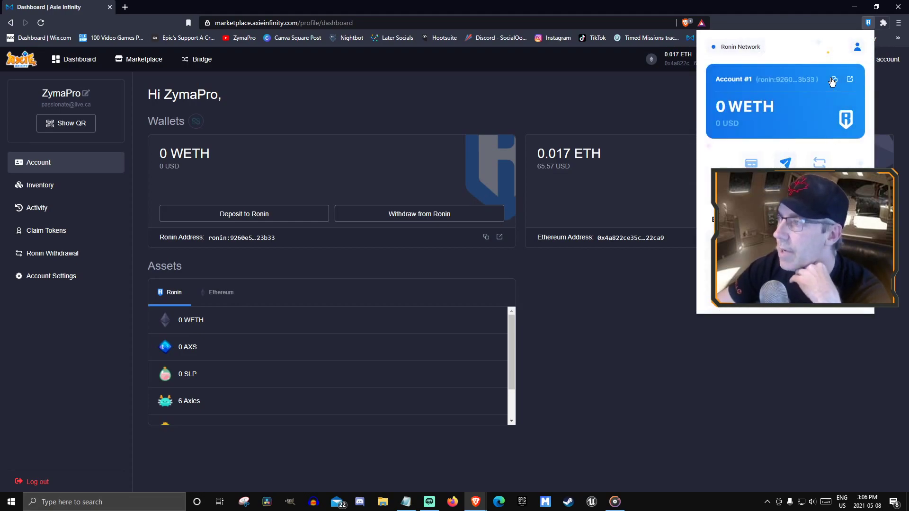
left_click(857, 46)
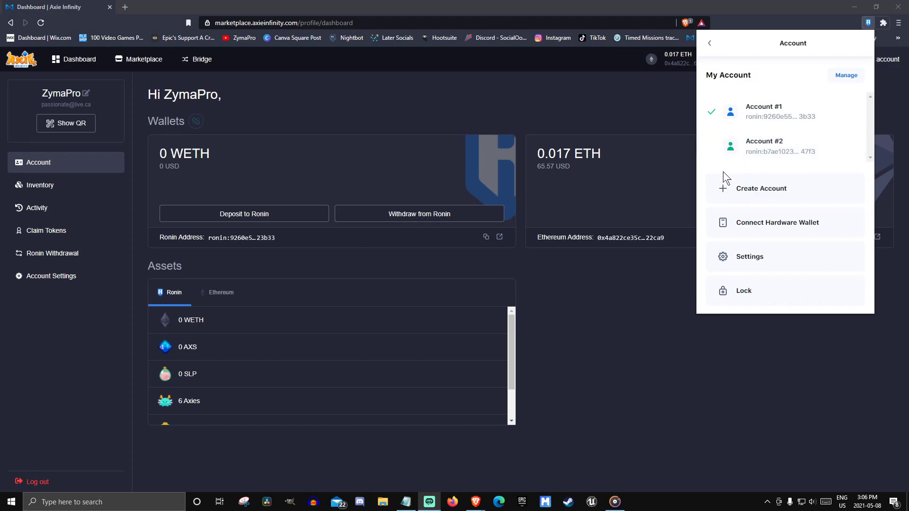
Switch Ronin Wallet to Account #2, then back to Account #1 to match the marketplace login
left_click(773, 151)
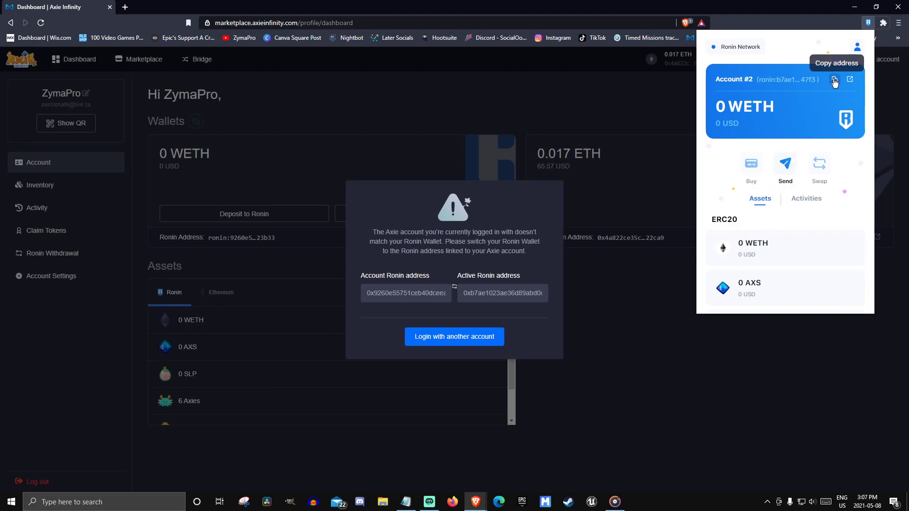
left_click(858, 47)
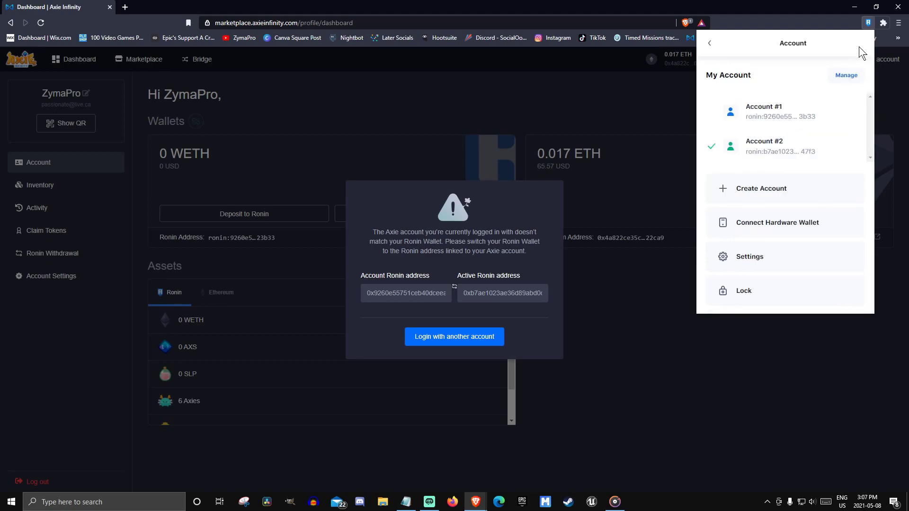
left_click(767, 118)
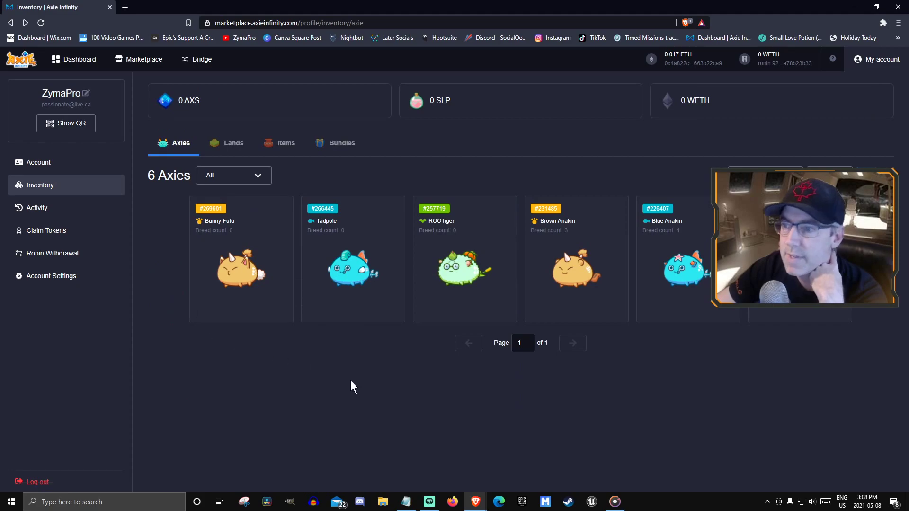
Open ROOTiger, Tadpole and Bunny Fufu in new tabs, then view ROOTiger #257719
right_click(458, 281)
left_click(483, 288)
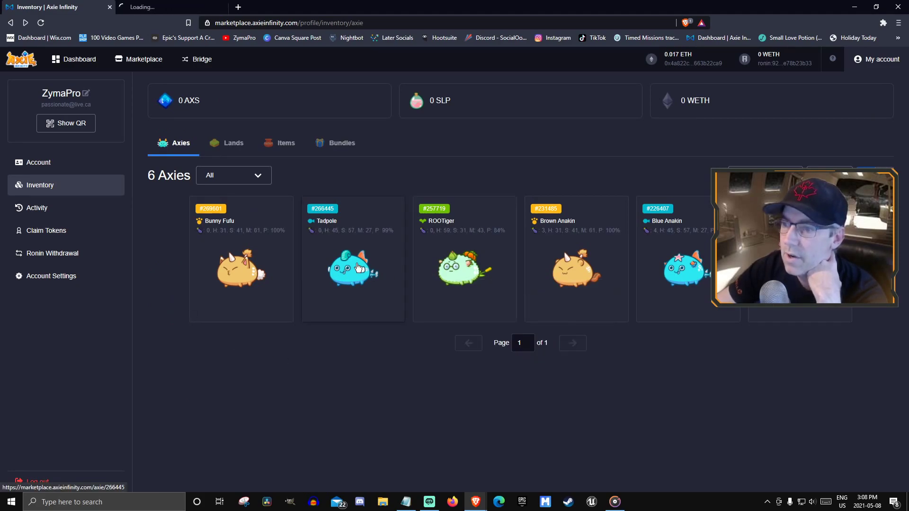
right_click(362, 264)
left_click(388, 269)
right_click(220, 263)
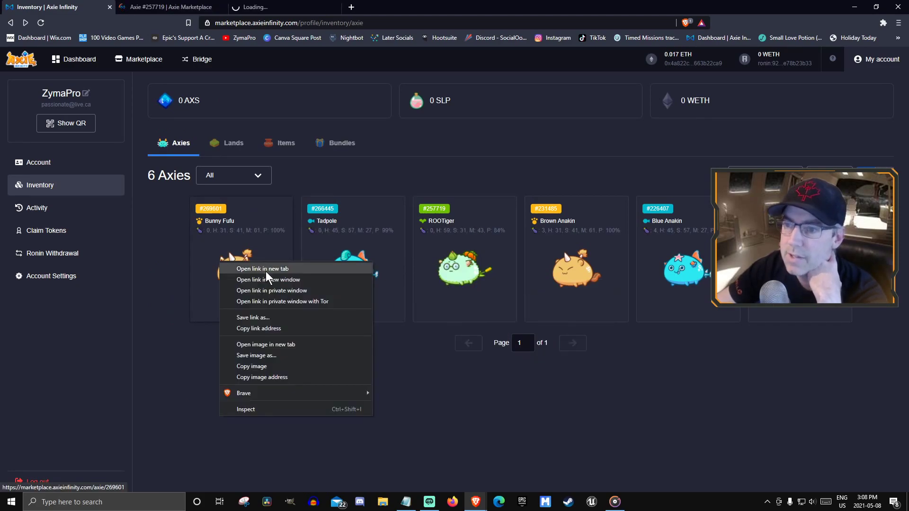
left_click(265, 271)
left_click(191, 6)
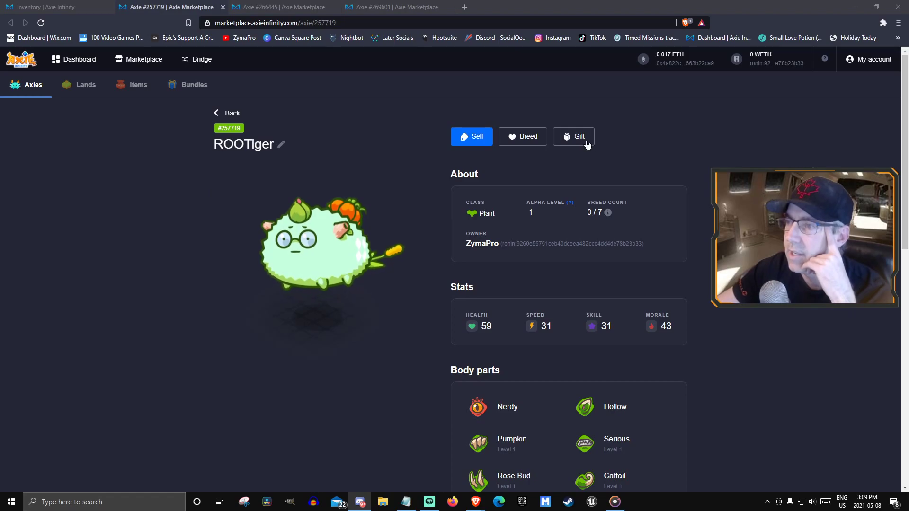
Gift ROOTiger to the pasted second Ronin address, accepting the level-reset notice, and close the success dialog
left_click(584, 140)
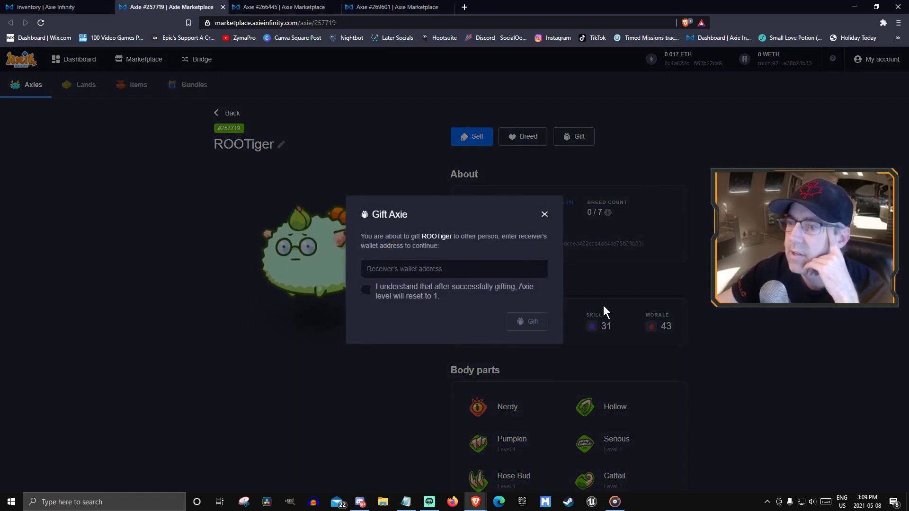
left_click(452, 269)
type("ronin:b7ae1023ae36d89abd0ca0af451652c0e09f47f3")
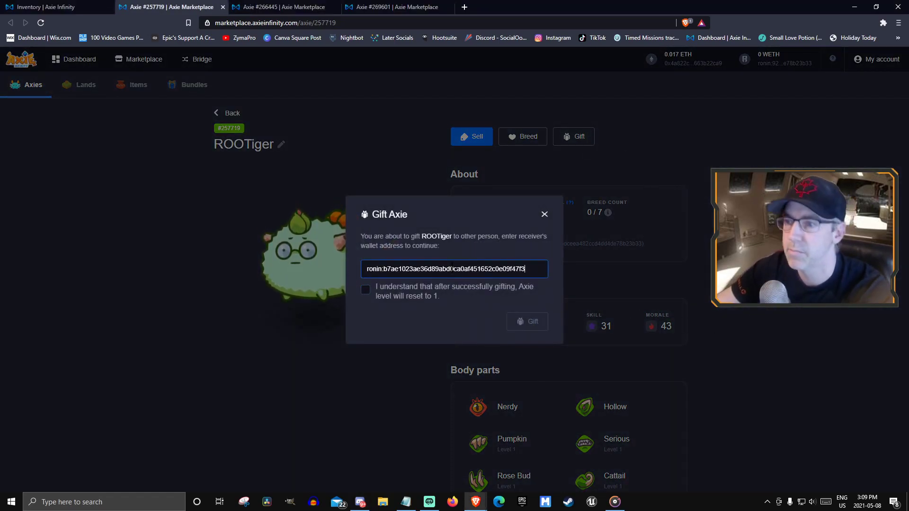
left_click(375, 298)
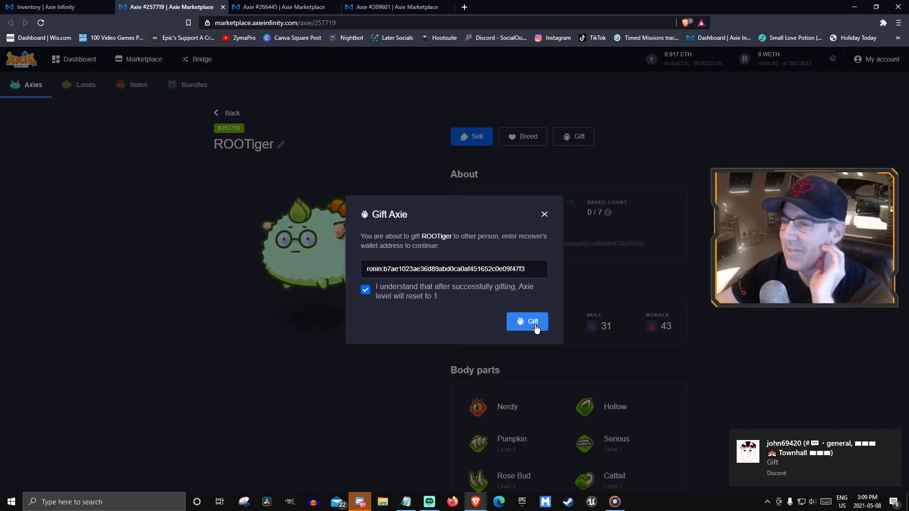
left_click(532, 324)
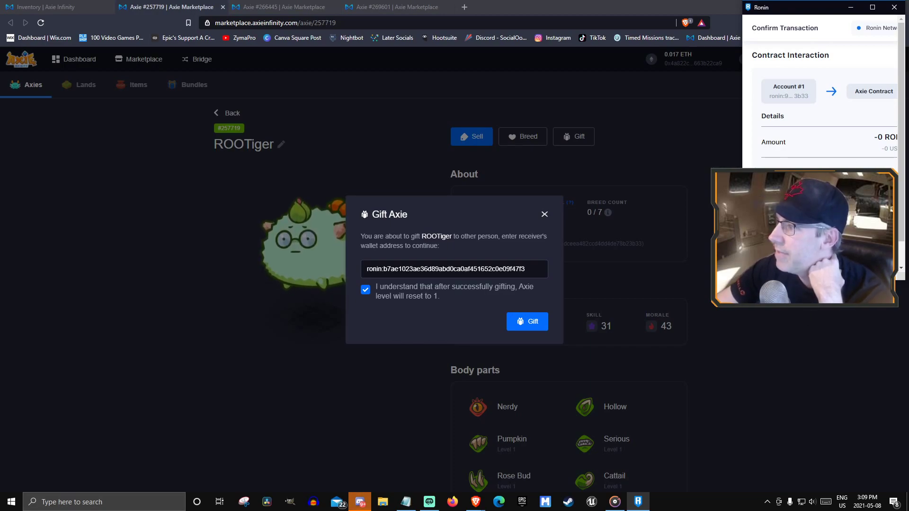
scroll(819, 119, "down", 1)
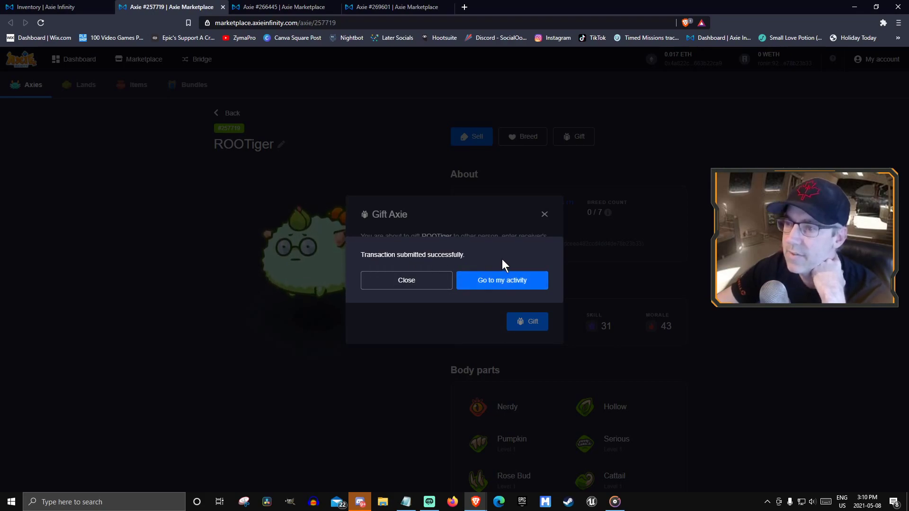
left_click(426, 285)
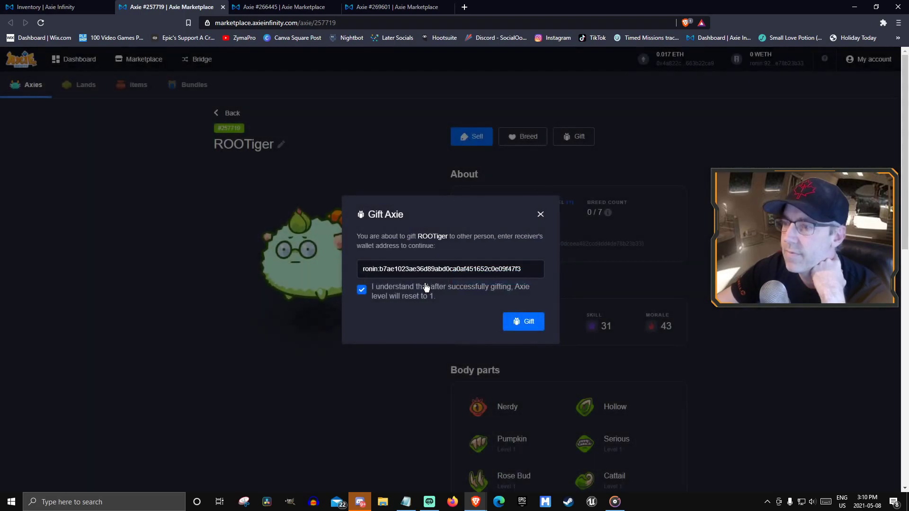
left_click(540, 213)
Start Tadpole's gift, then gift Bunny Fufu to the second Ronin address and approve it in the wallet
left_click(265, 7)
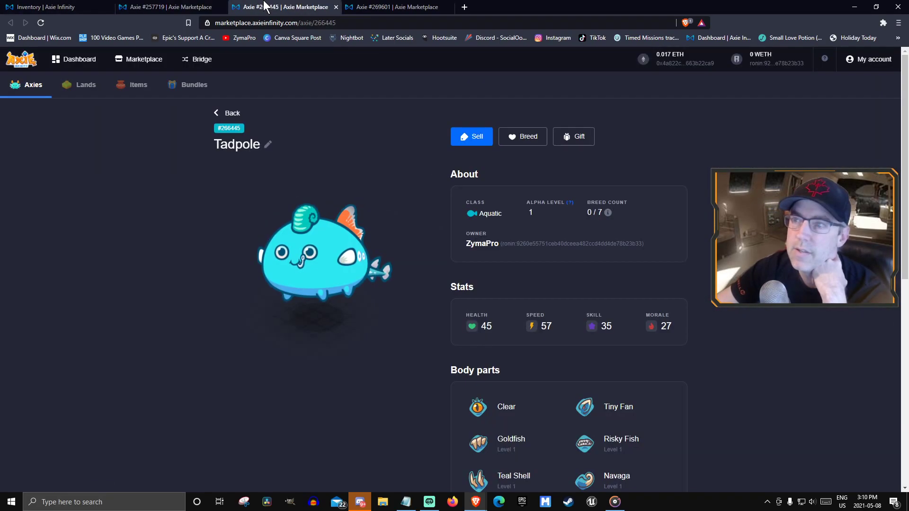
left_click(576, 137)
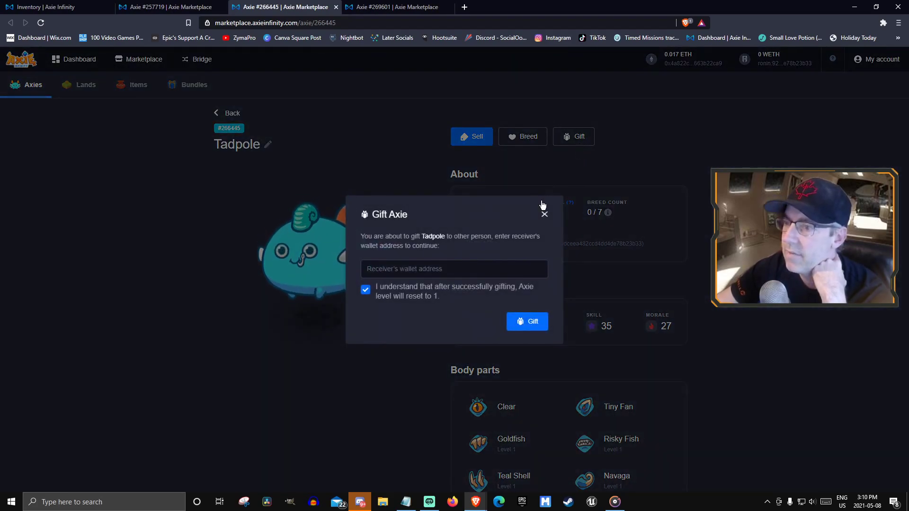
key("ctrl+Tab")
left_click(577, 137)
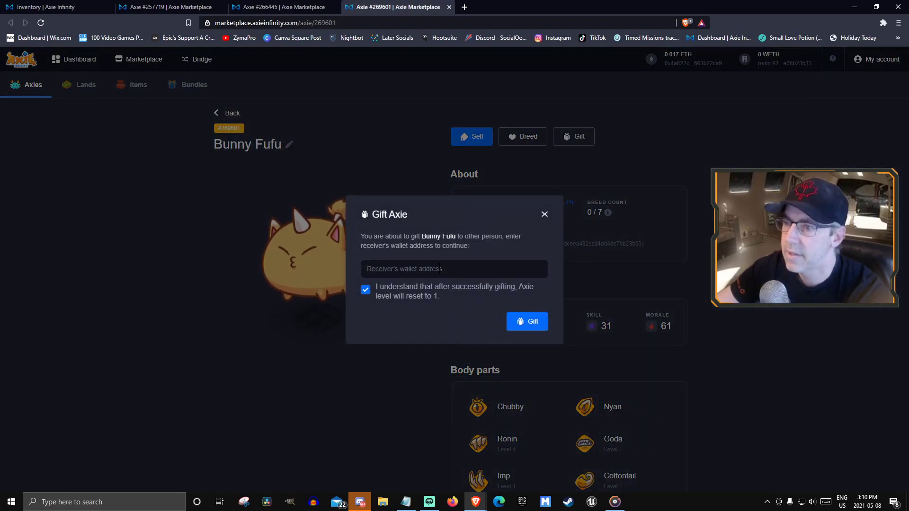
type("ronin:b7ae1023ae36d89abd0ca0af451652c0e09f47f3")
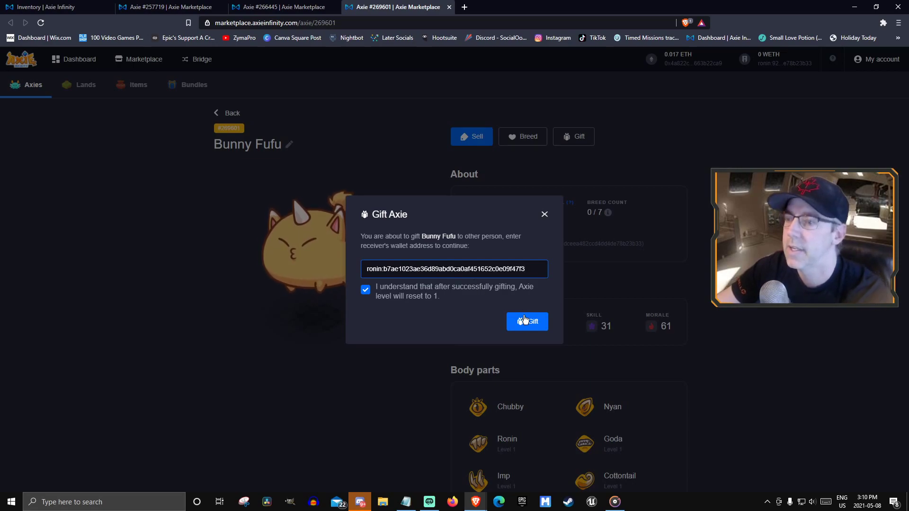
left_click(531, 322)
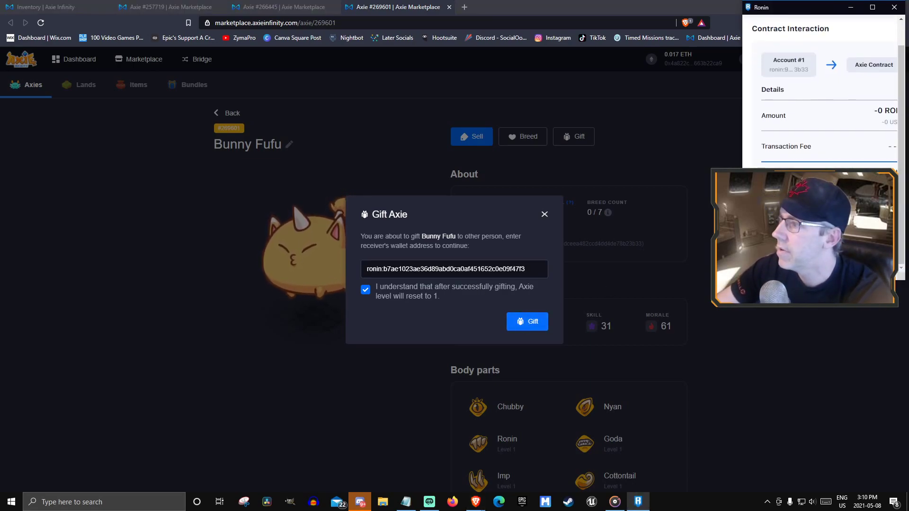
left_click(847, 251)
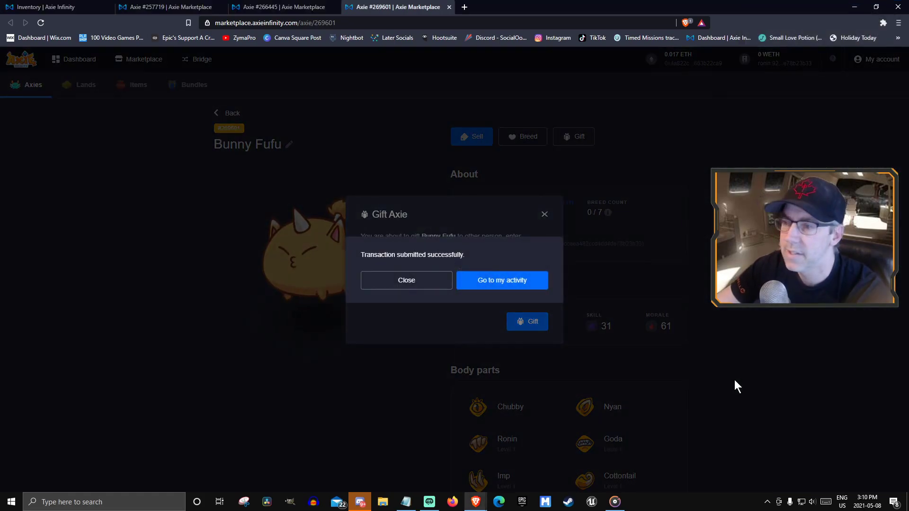
left_click(403, 284)
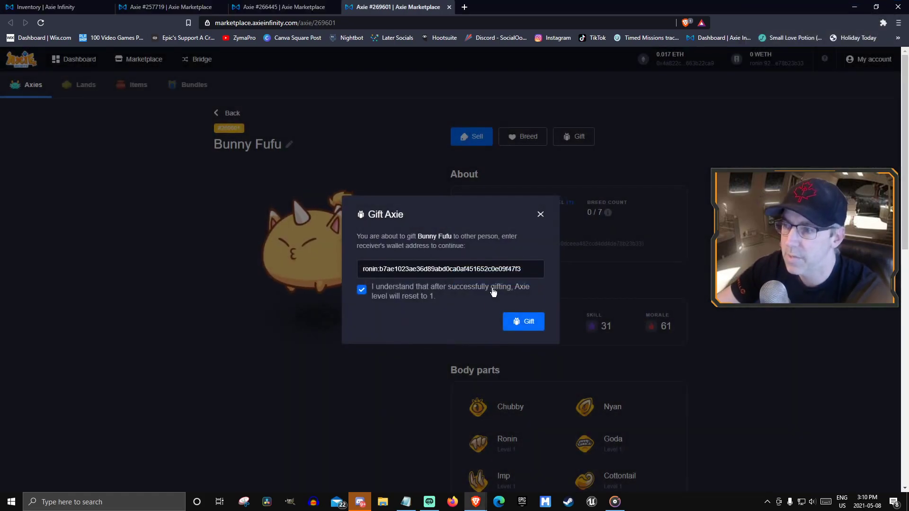
left_click(540, 215)
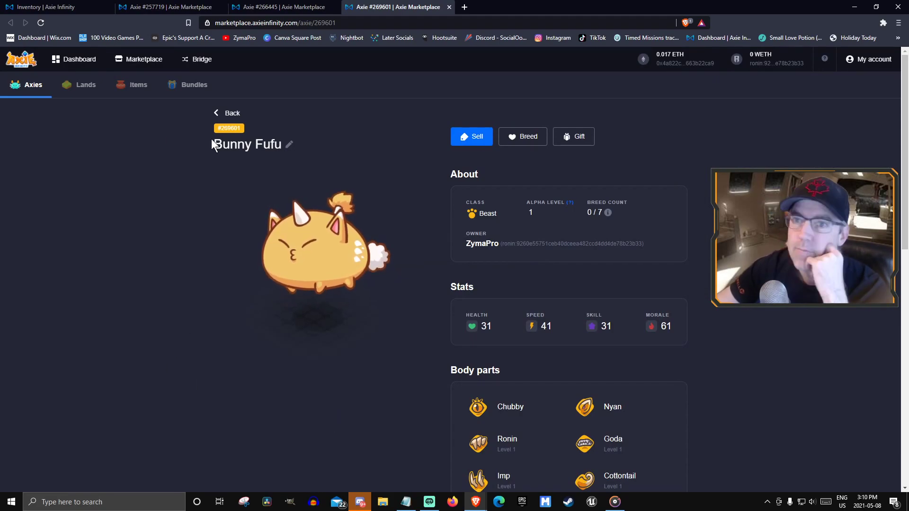
Return to the inventory tab and reload it so 5 Axies show without ROOTiger
left_click(67, 7)
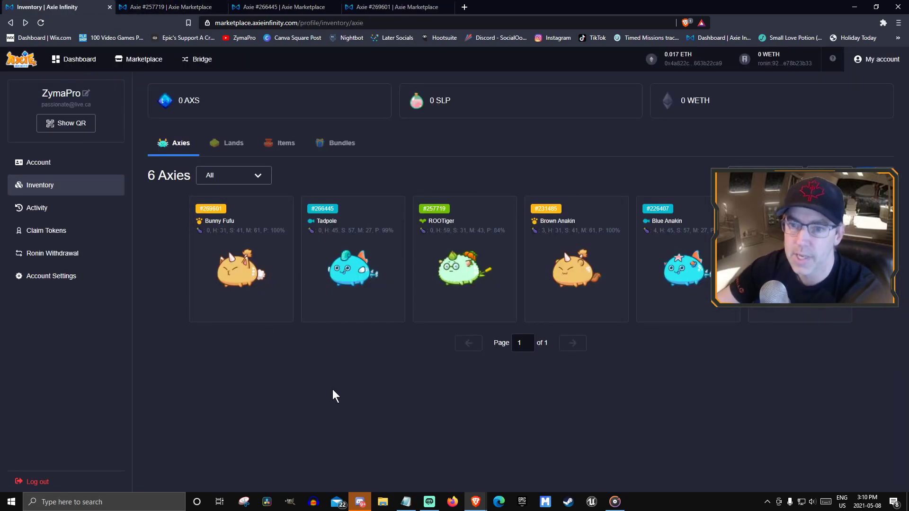
key("F5")
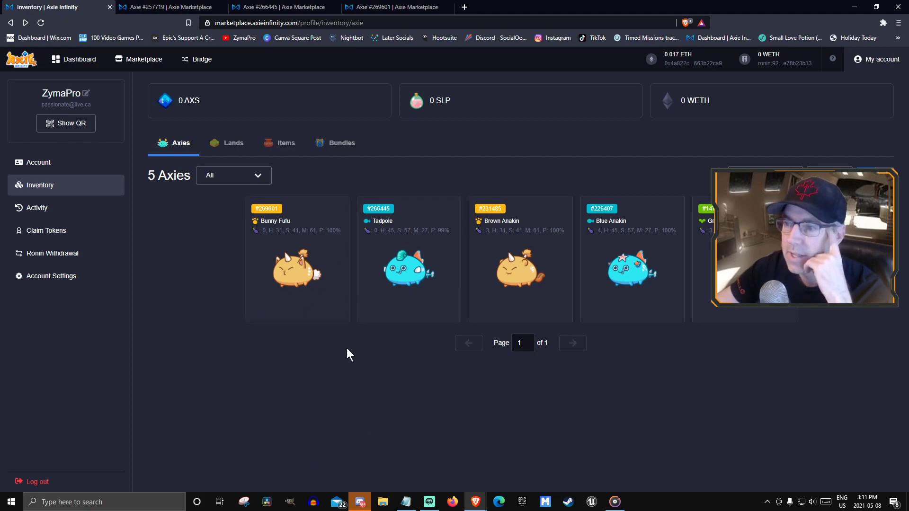
Review the three gift entries in Activity, then go back to the 4-Axie inventory
left_click(48, 208)
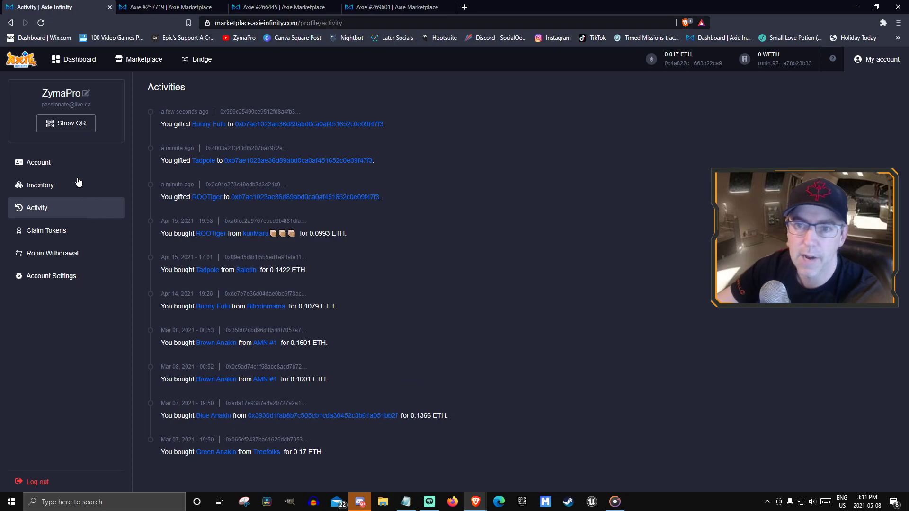
left_click(38, 186)
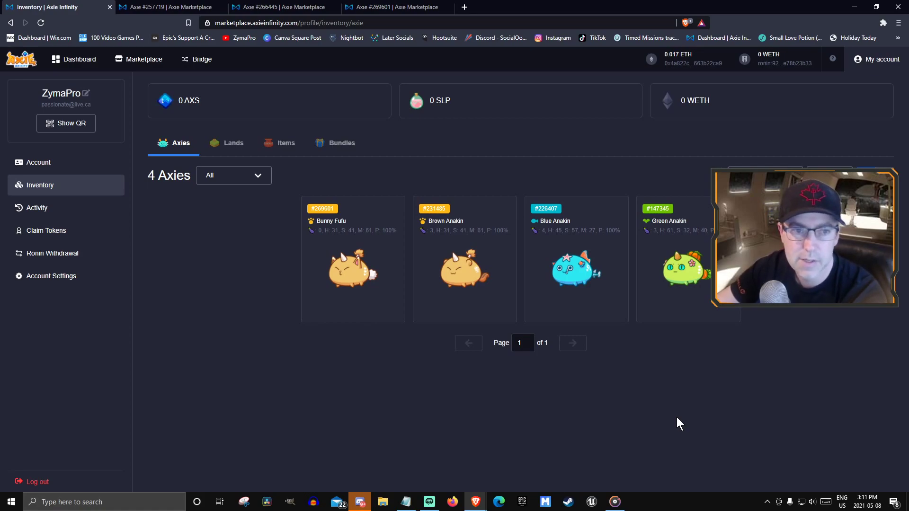
Check the extensions list, then reload the inventory to surface the Ronin account-mismatch warning
left_click(882, 22)
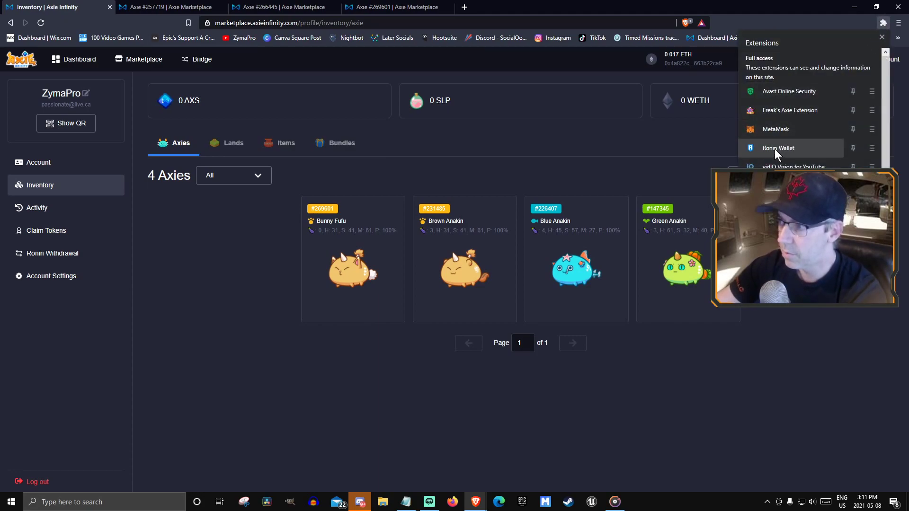
left_click(757, 422)
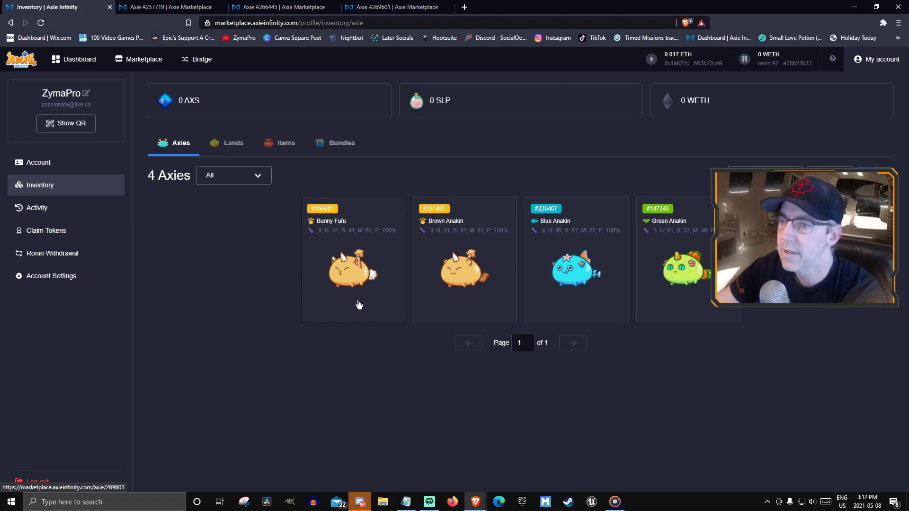
key("F5")
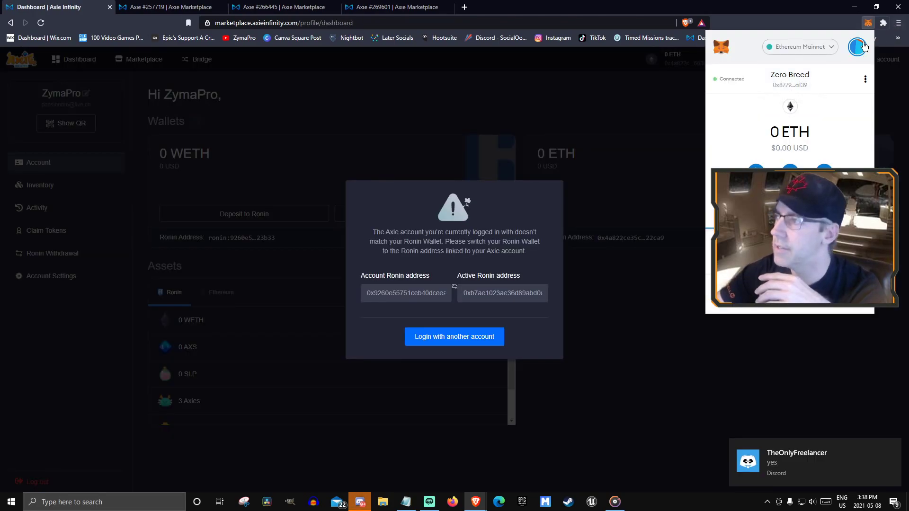
Switch MetaMask back to the original account
left_click(858, 47)
left_click(780, 102)
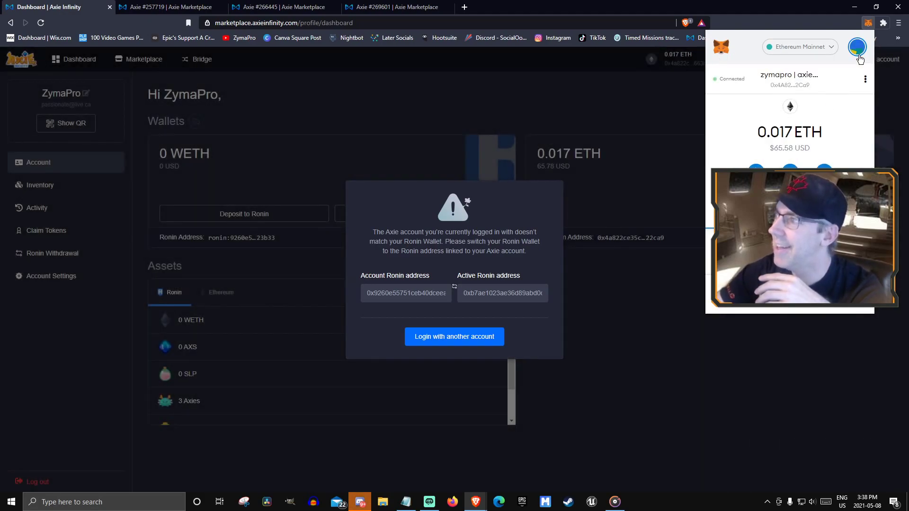
left_click(866, 21)
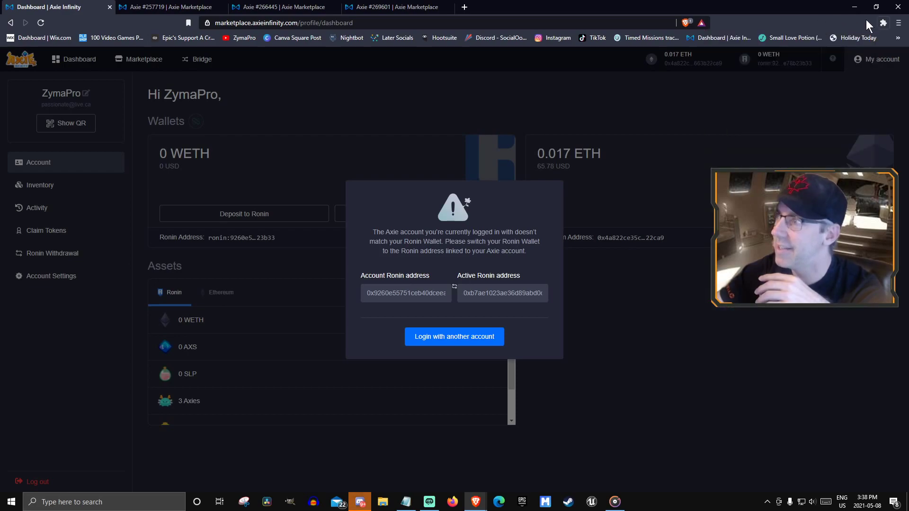
Switch Ronin Wallet to the Original Breed account and log out of the marketplace
left_click(883, 22)
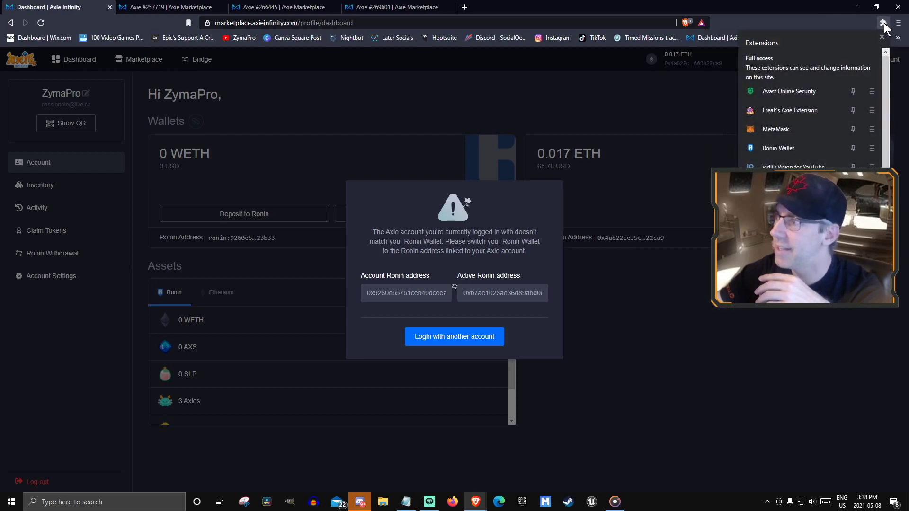
left_click(776, 144)
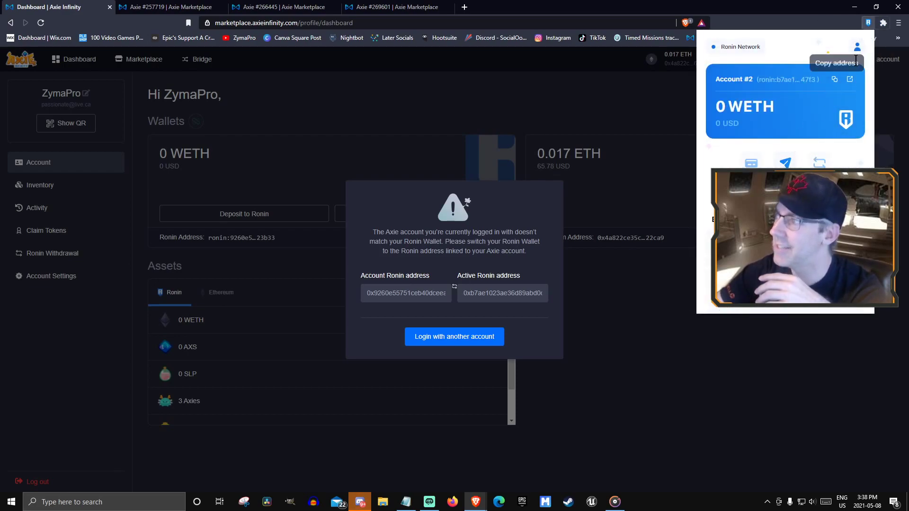
left_click(857, 53)
left_click(771, 111)
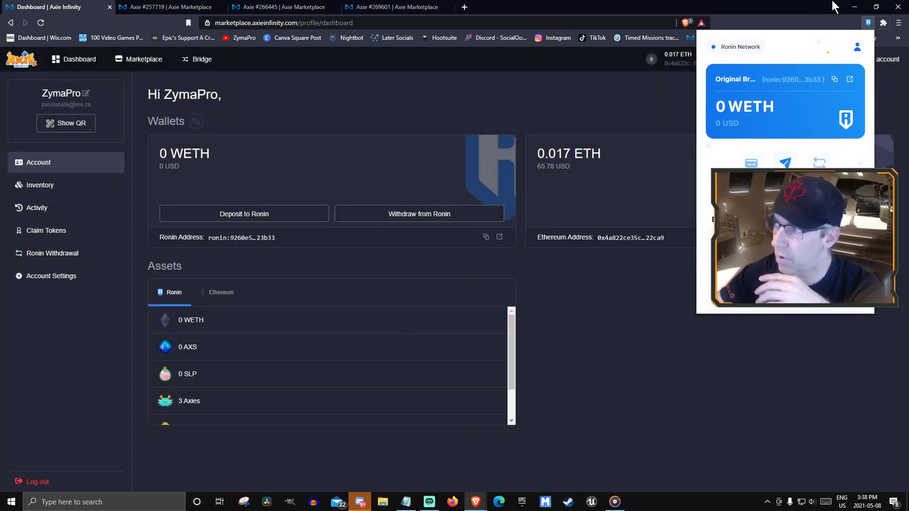
left_click(637, 351)
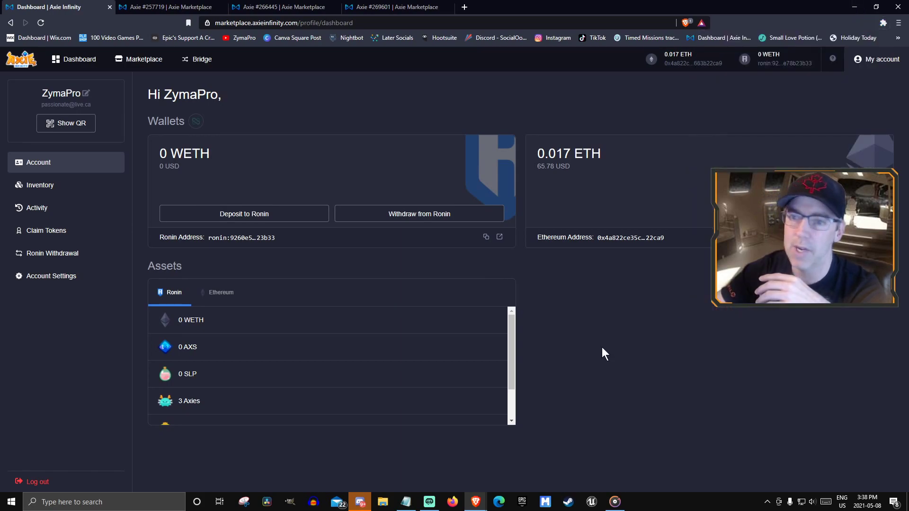
left_click(40, 481)
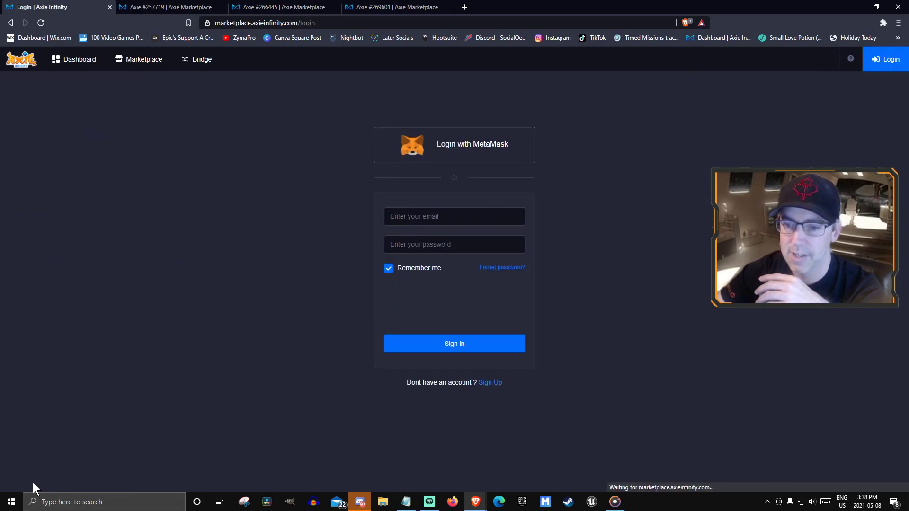
Switch MetaMask to the Zero Breed account
left_click(883, 24)
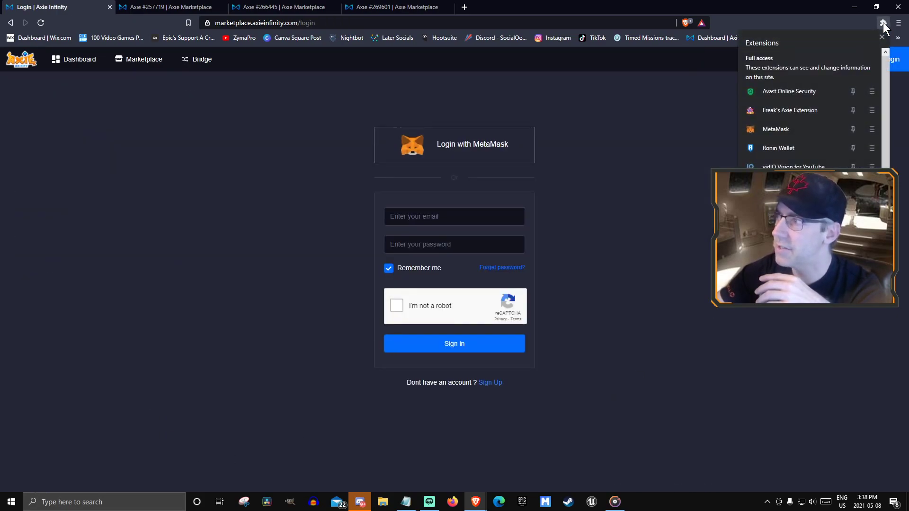
left_click(788, 129)
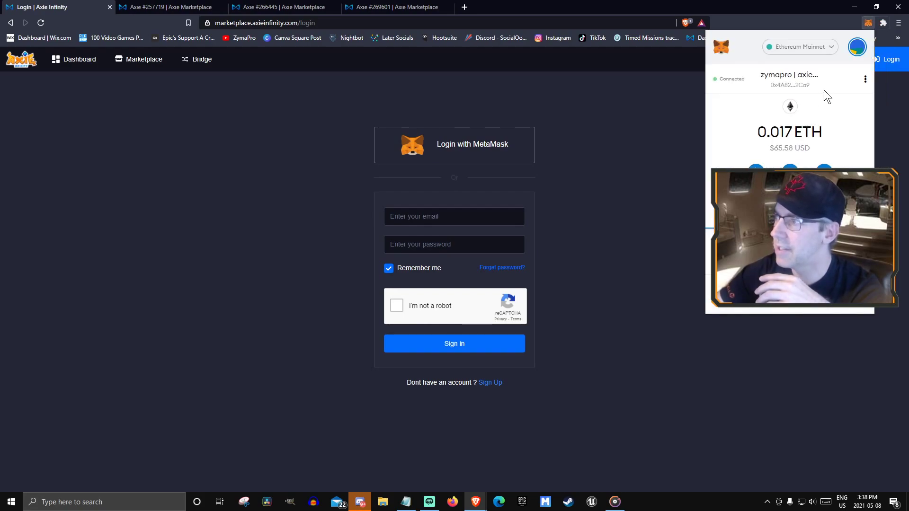
left_click(856, 46)
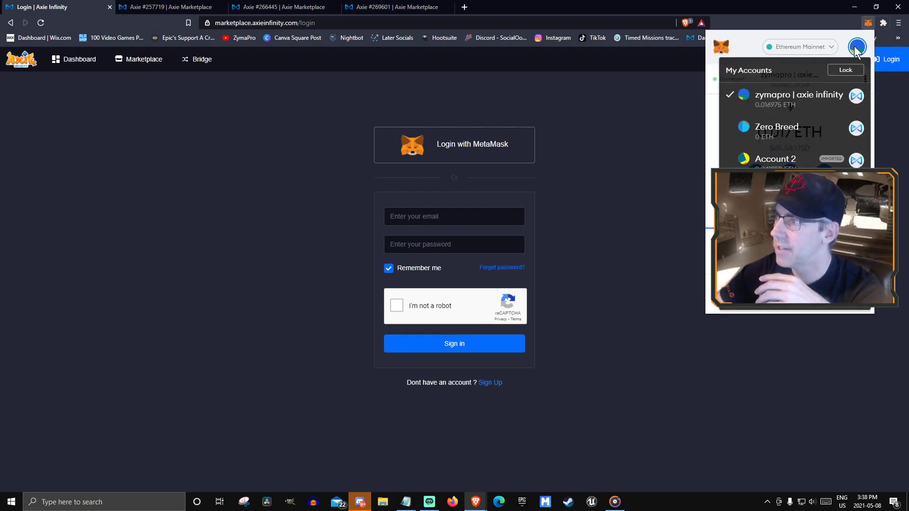
left_click(768, 126)
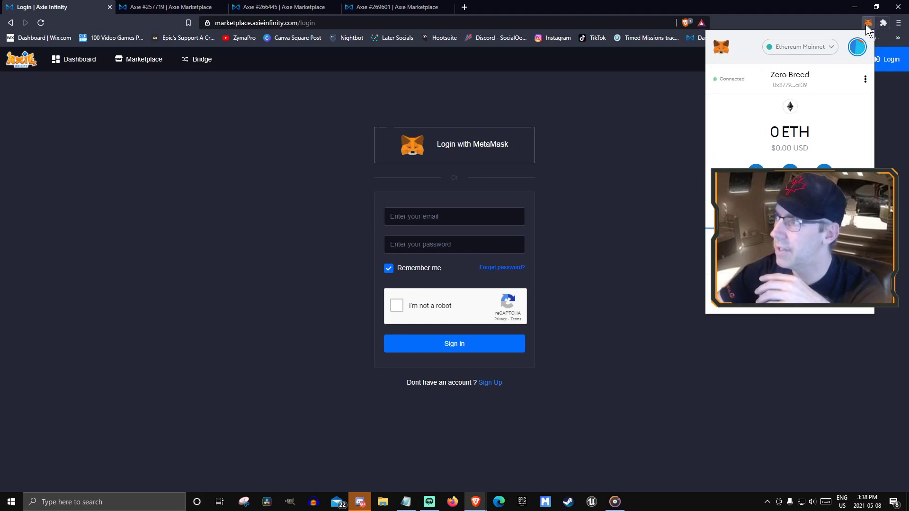
left_click(867, 24)
Switch Ronin Wallet to the Zero Breed account
left_click(882, 23)
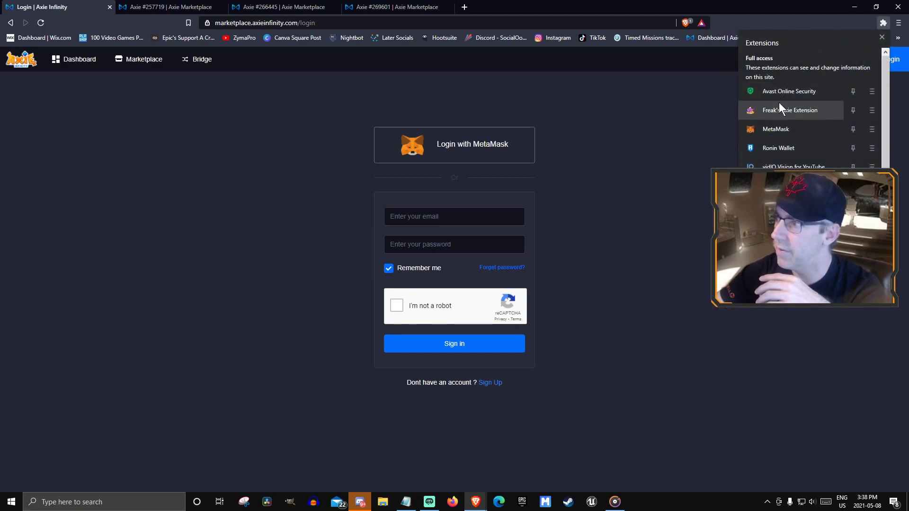
left_click(777, 148)
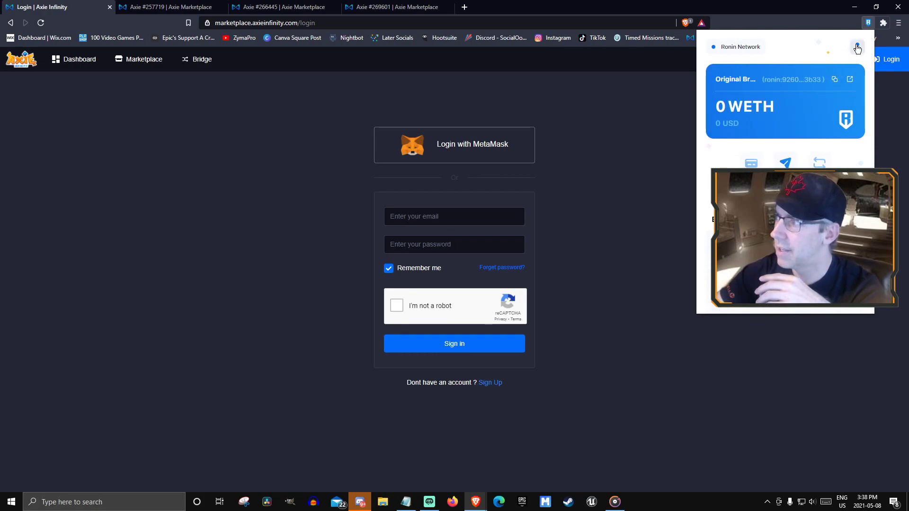
left_click(857, 48)
left_click(768, 149)
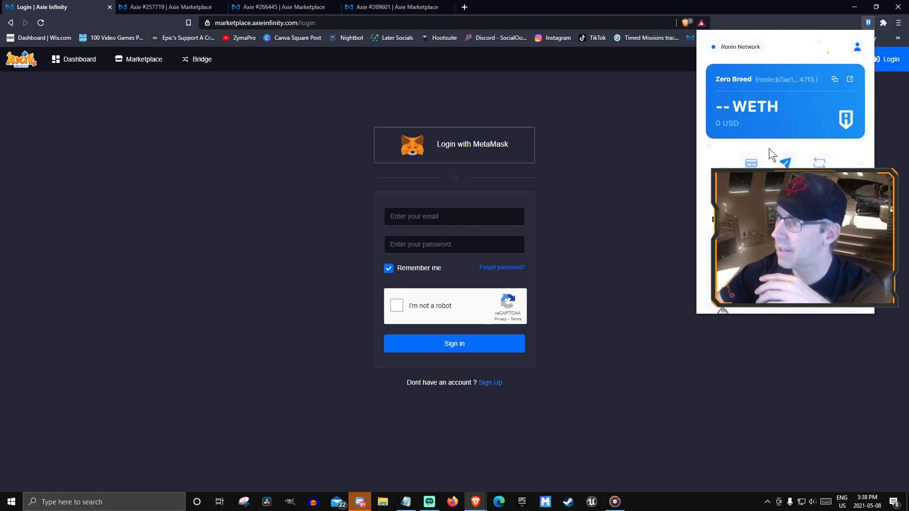
left_click(639, 227)
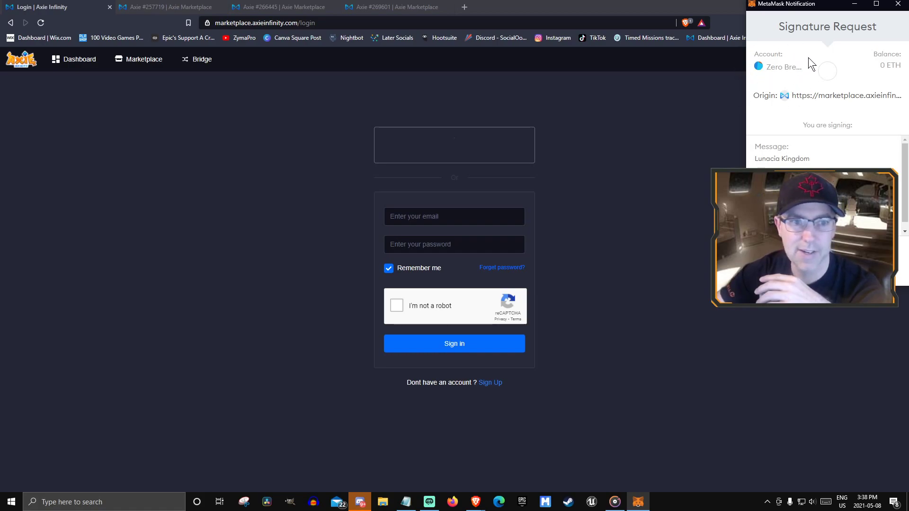
Approve the MetaMask signature request to log the new Ronin account into the marketplace
left_click(86, 293)
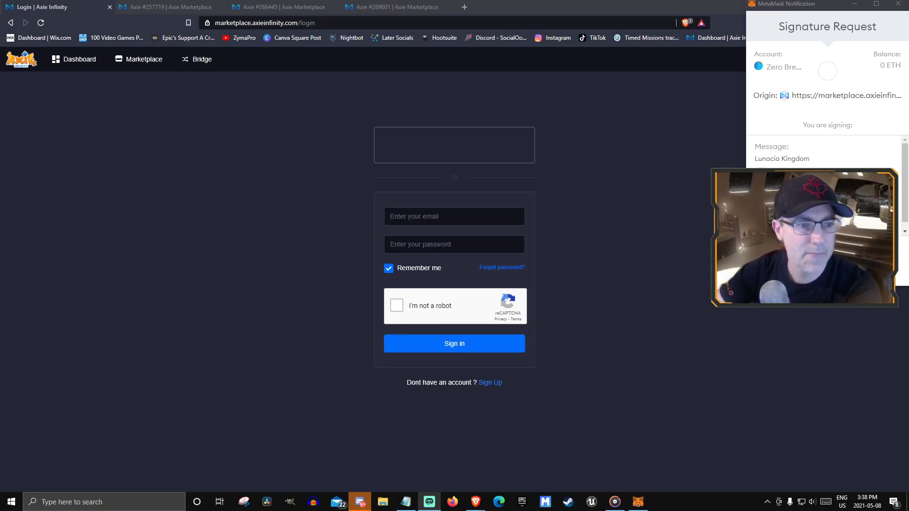
left_click(889, 266)
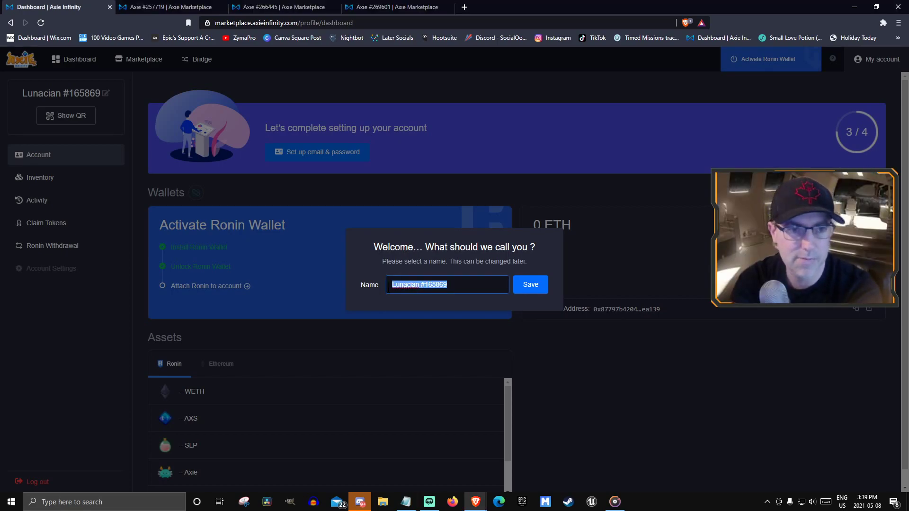
Replace the default name 'Fuego' with 'Flamedoom' and save it as the account name
type("Fuego")
left_click(377, 280)
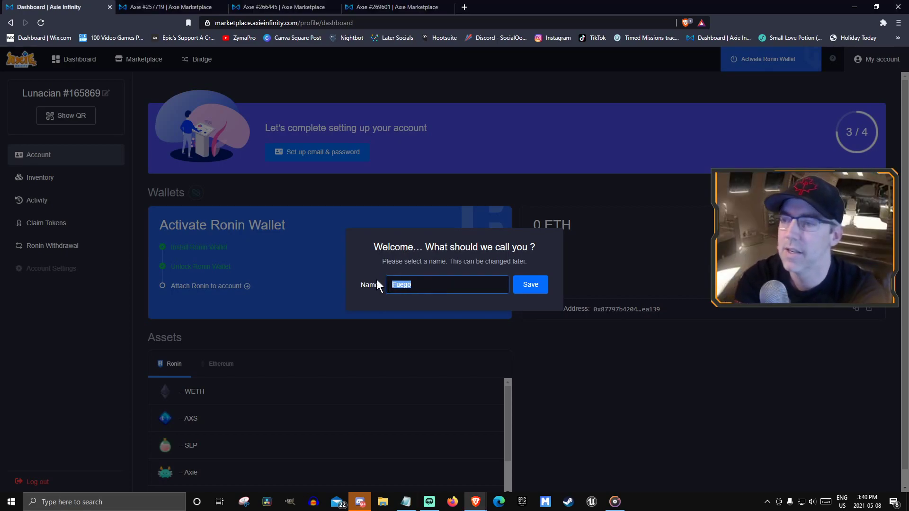
type("Flamedoom")
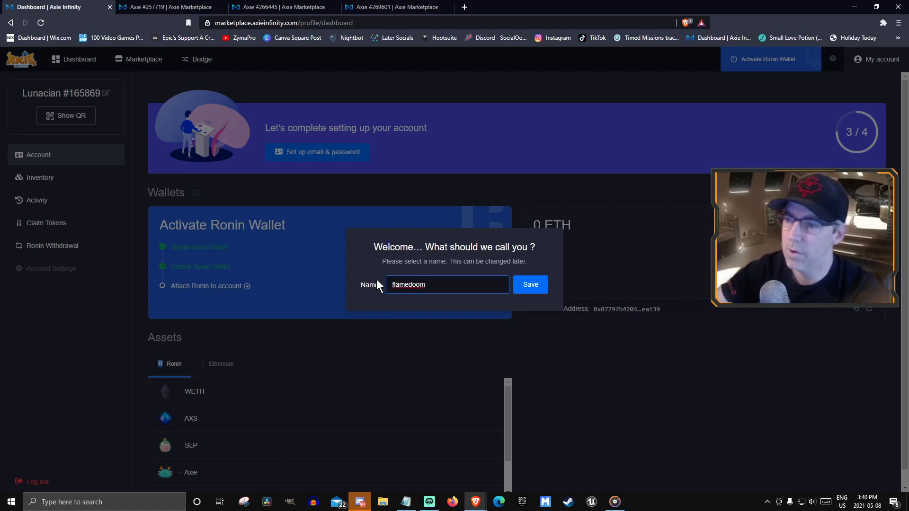
left_click(531, 284)
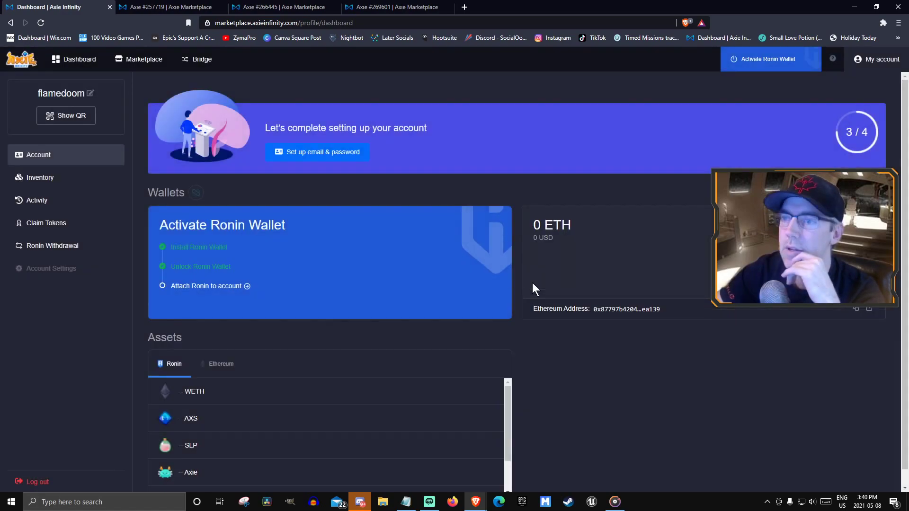
Bring up the email and password setup form for the flamedoom account from the dashboard
left_click(322, 153)
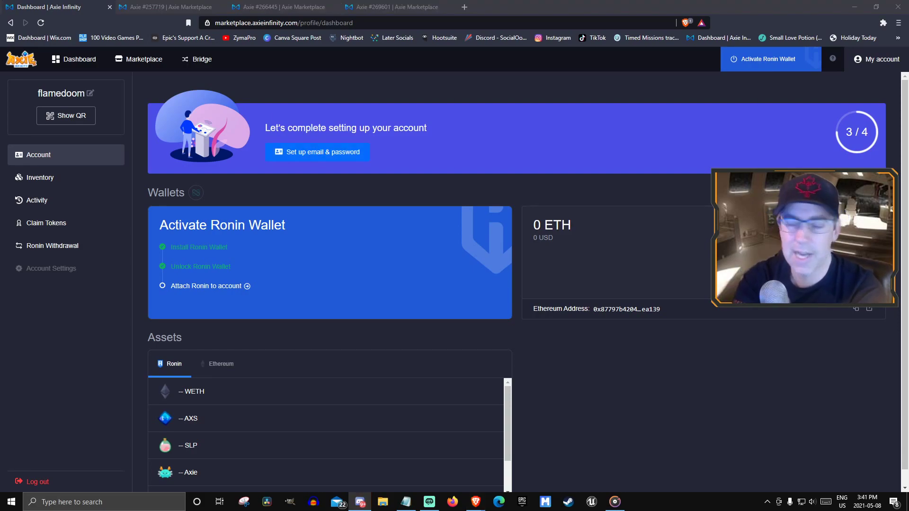
left_click(635, 398)
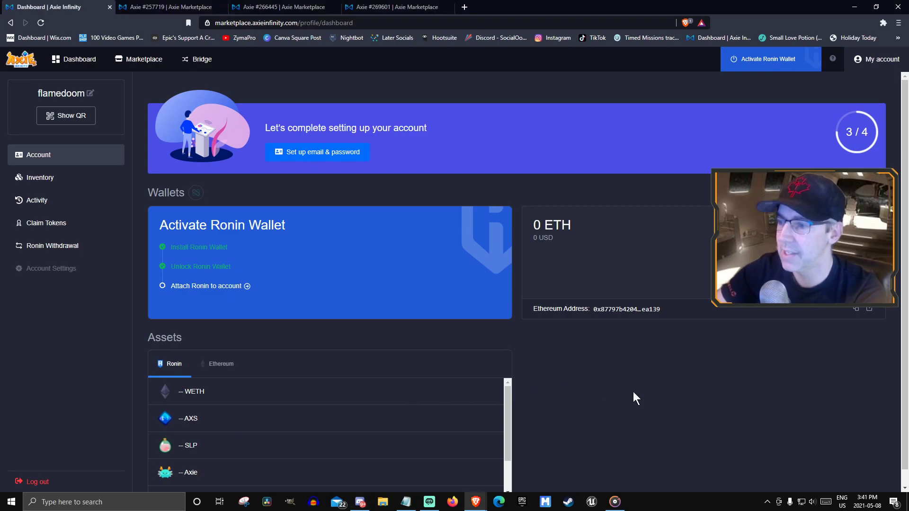
left_click(332, 153)
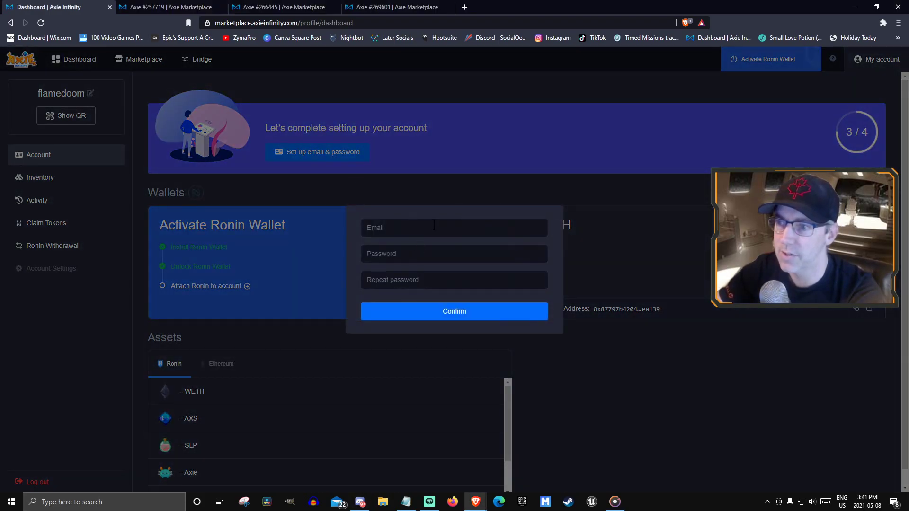